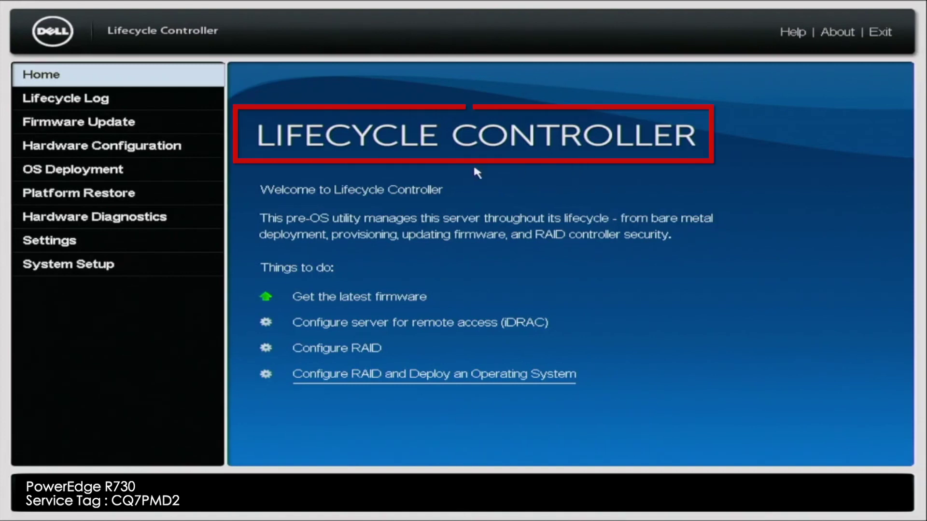
Step: Open the Hardware Diagnostics page from the Lifecycle Controller left menu
{"action": "left_click", "coordinate": [135, 226]}
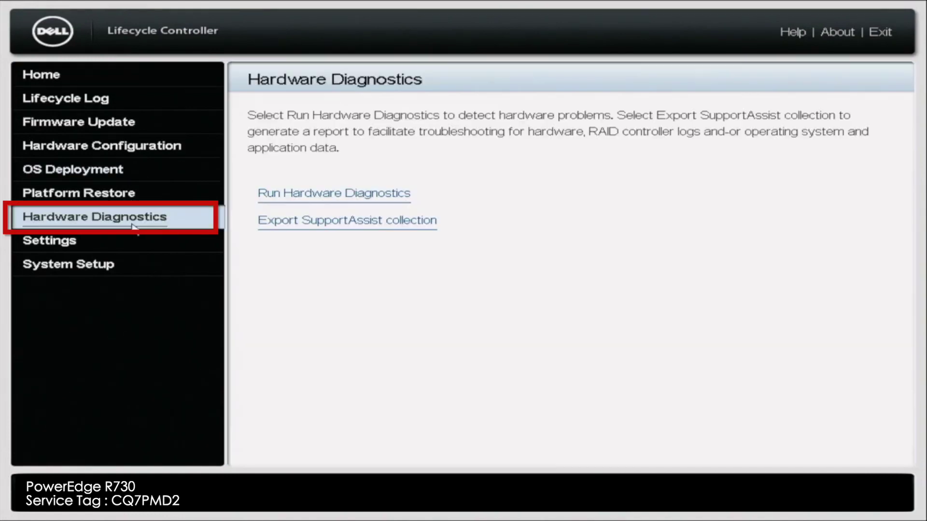
Step: Launch Run Hardware Diagnostics to bring up the several-minutes warning
{"action": "left_click", "coordinate": [427, 202]}
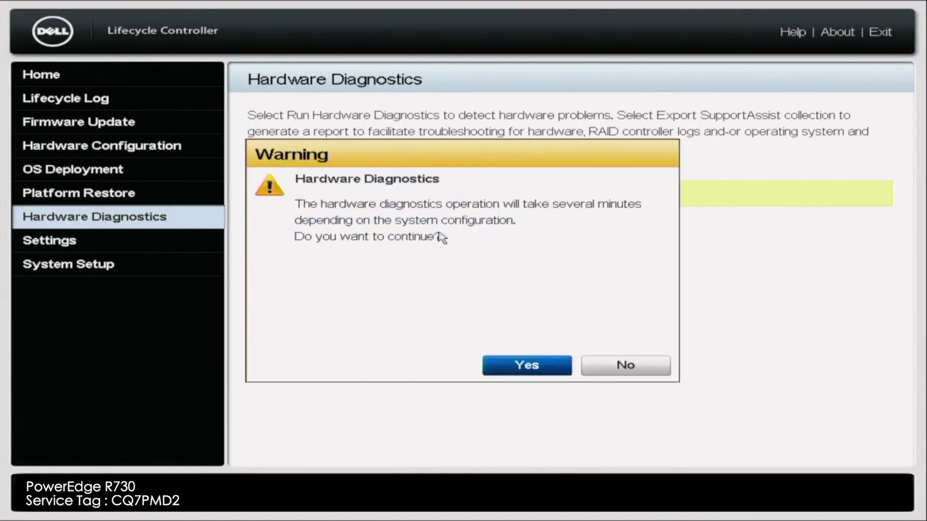
Step: Confirm the run, then dismiss the completion alert to view the results log showing System Management error 2000-0251
{"action": "left_click", "coordinate": [516, 372]}
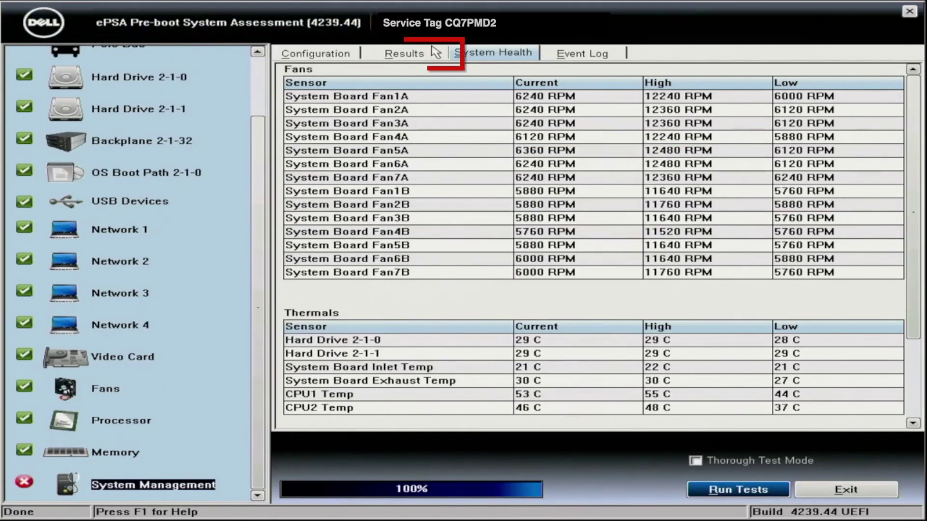
{"action": "left_click", "coordinate": [433, 53]}
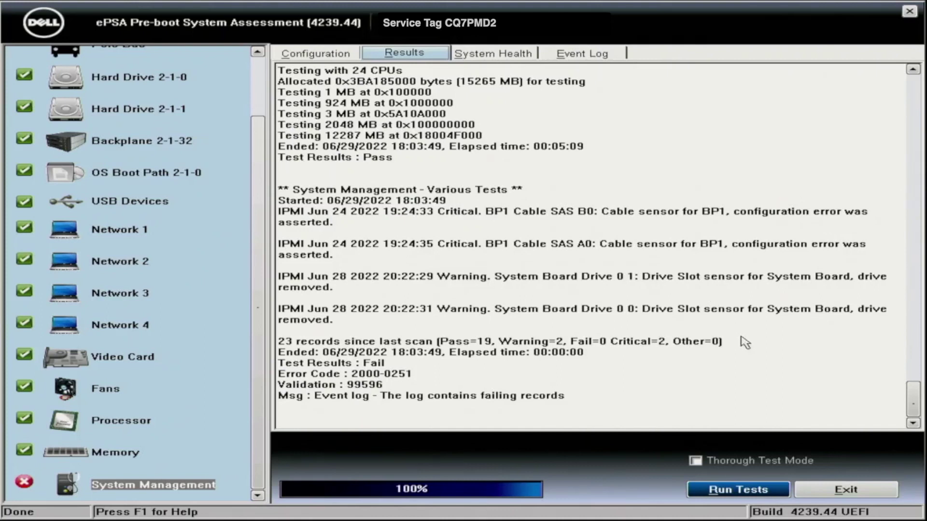
Step: Scroll the Results log upward to read the earlier memory, fan, video card and network test entries
{"action": "left_click_drag", "start_coordinate": [916, 407], "coordinate": [914, 356]}
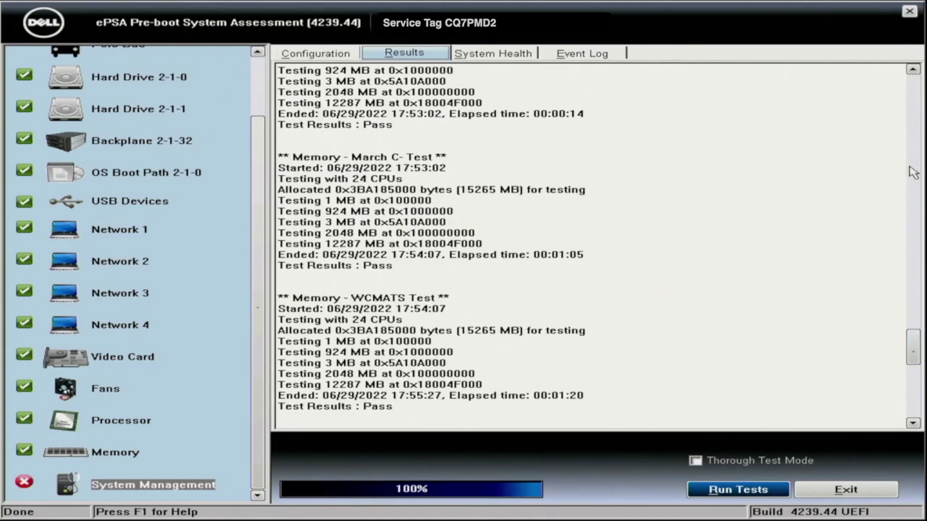
{"action": "left_click", "coordinate": [913, 71]}
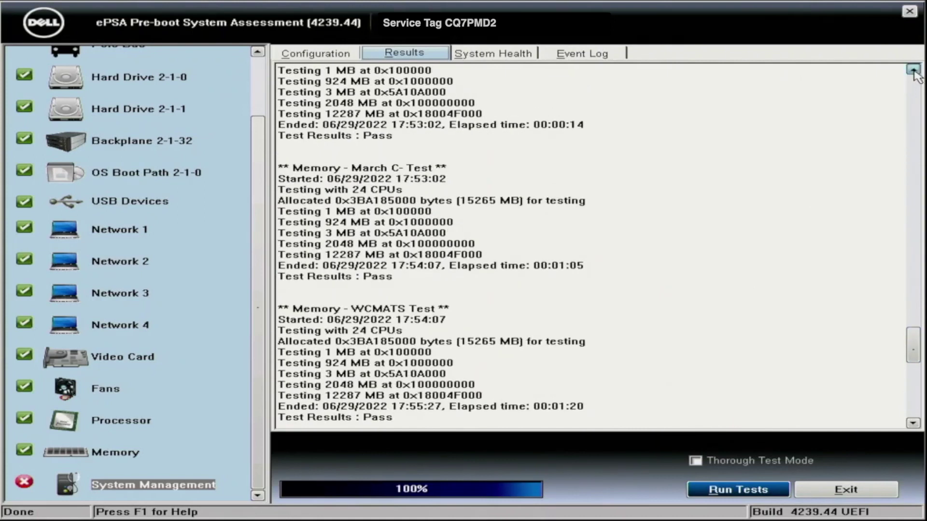
{"action": "left_click", "coordinate": [913, 70]}
{"action": "left_click", "coordinate": [913, 70]}
{"action": "left_click", "coordinate": [912, 71]}
{"action": "left_click", "coordinate": [913, 71]}
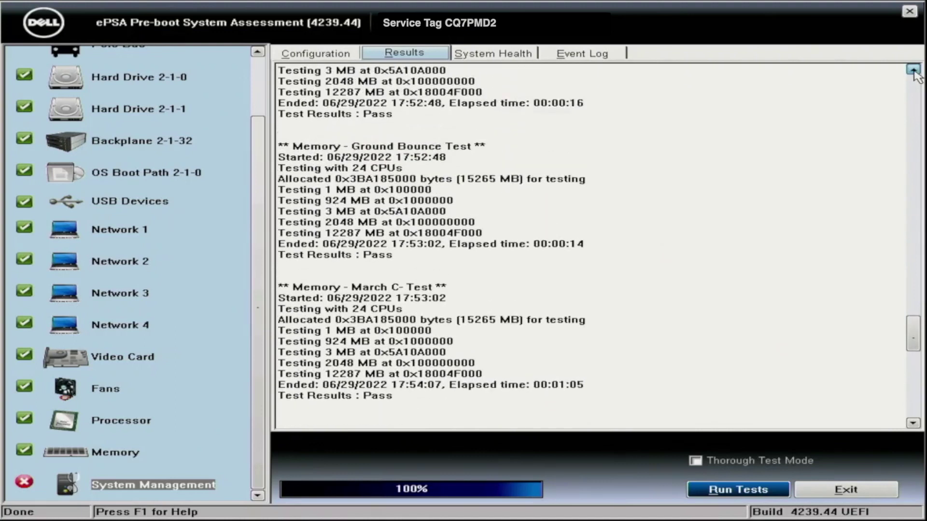
{"action": "left_click", "coordinate": [913, 70]}
{"action": "left_click", "coordinate": [913, 70]}
{"action": "left_click", "coordinate": [913, 71]}
{"action": "left_click", "coordinate": [913, 71]}
{"action": "left_click", "coordinate": [912, 71]}
{"action": "left_click", "coordinate": [913, 71]}
{"action": "left_click", "coordinate": [913, 71]}
{"action": "left_click", "coordinate": [913, 70]}
{"action": "left_click", "coordinate": [913, 71]}
{"action": "left_click", "coordinate": [913, 71]}
{"action": "left_click", "coordinate": [913, 70]}
{"action": "left_click", "coordinate": [913, 70]}
{"action": "left_click", "coordinate": [913, 71]}
{"action": "left_click", "coordinate": [913, 70]}
{"action": "left_click", "coordinate": [913, 70]}
{"action": "left_click", "coordinate": [913, 70]}
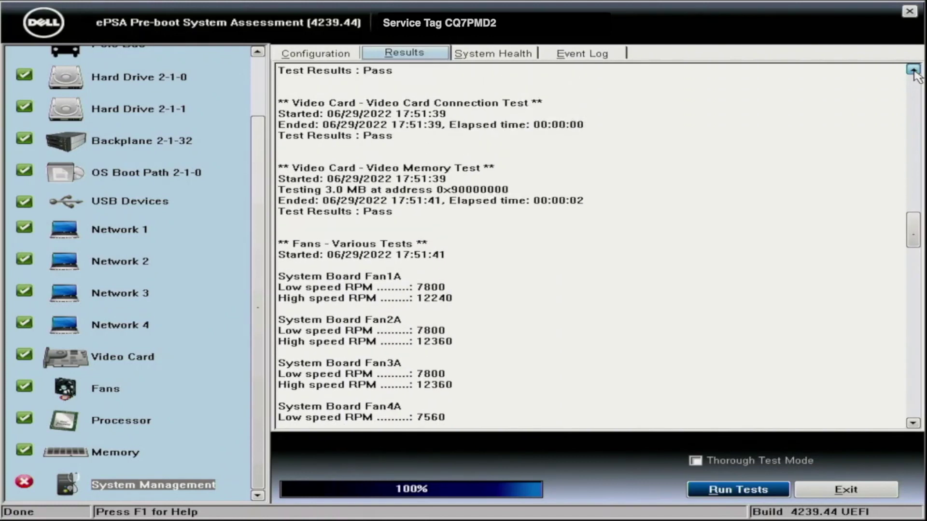
{"action": "left_click", "coordinate": [913, 71]}
{"action": "left_click", "coordinate": [913, 71]}
{"action": "left_click", "coordinate": [913, 71]}
{"action": "left_click", "coordinate": [912, 70]}
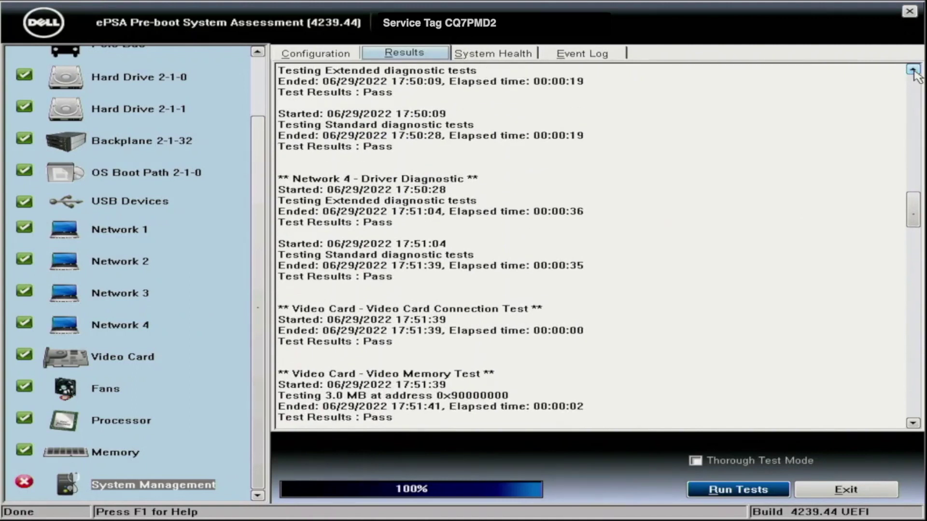
{"action": "left_click", "coordinate": [912, 70]}
{"action": "left_click", "coordinate": [913, 70]}
{"action": "left_click", "coordinate": [913, 71]}
{"action": "left_click", "coordinate": [913, 70]}
{"action": "left_click", "coordinate": [913, 70]}
{"action": "left_click", "coordinate": [913, 70]}
{"action": "left_click", "coordinate": [913, 71]}
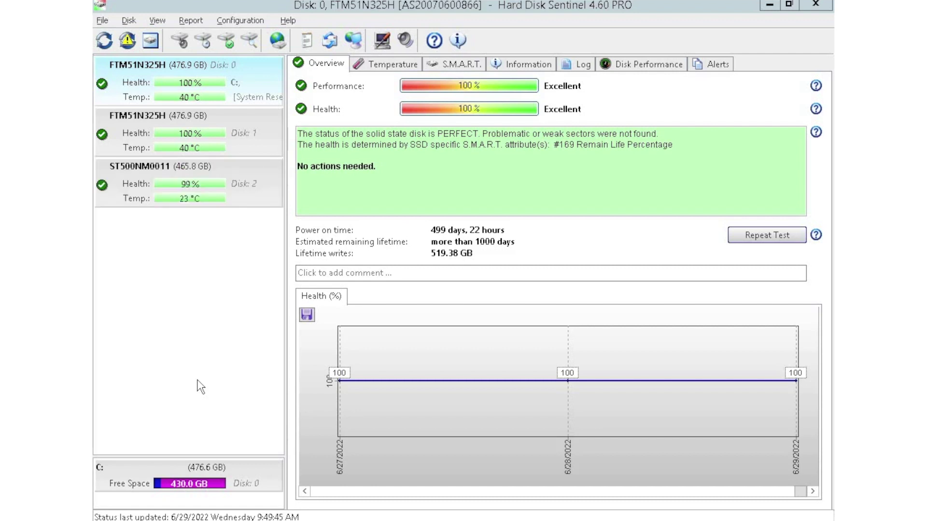
Step: Select Disk 2 (ST500NM0011) to see 99% health, 2 bad sectors and 2262 days power-on
{"action": "left_click", "coordinate": [271, 196]}
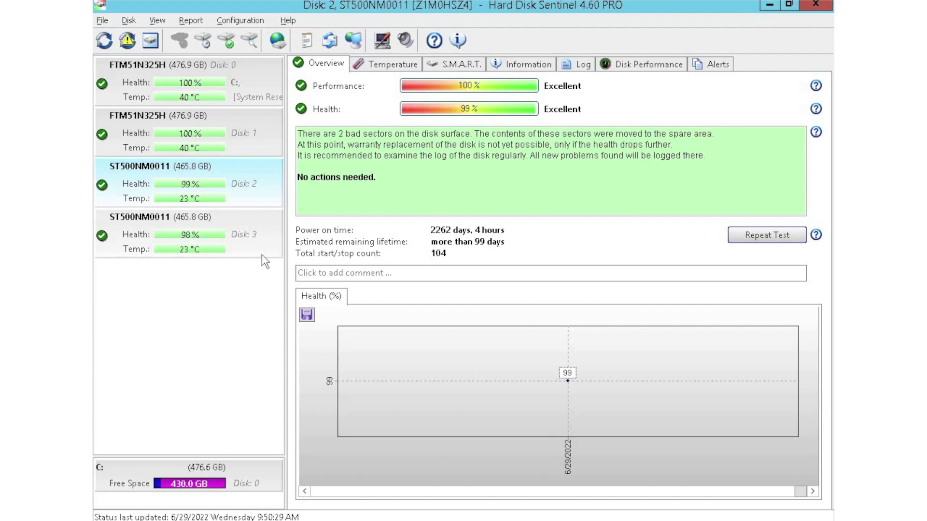
Step: Select Disk 3, compare with Disk 2, then return to Disk 3's 98% health, 2604 days power-on
{"action": "left_click", "coordinate": [261, 255]}
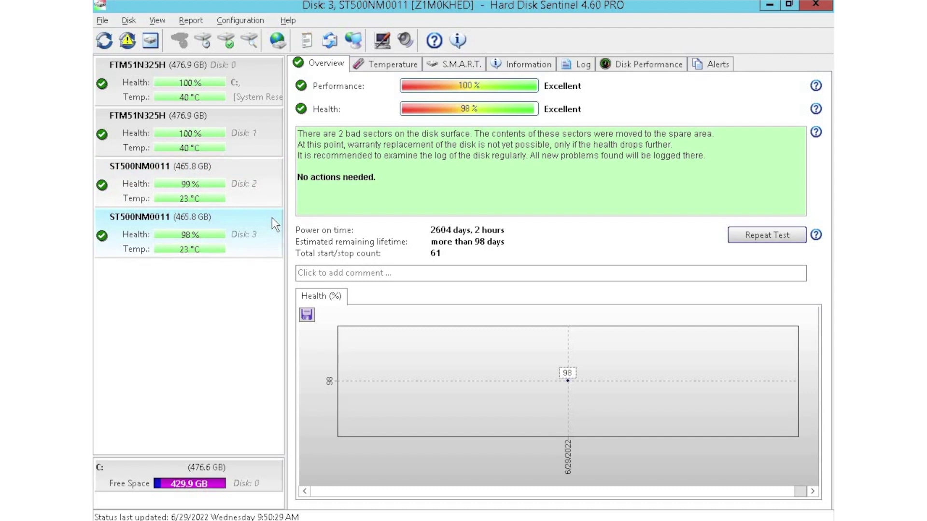
{"action": "key", "text": "Up"}
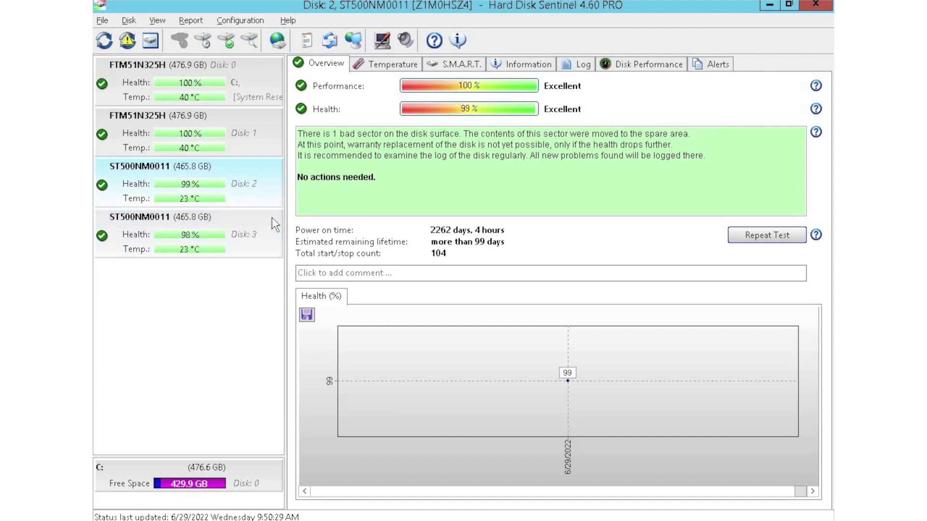
{"action": "key", "text": "Down"}
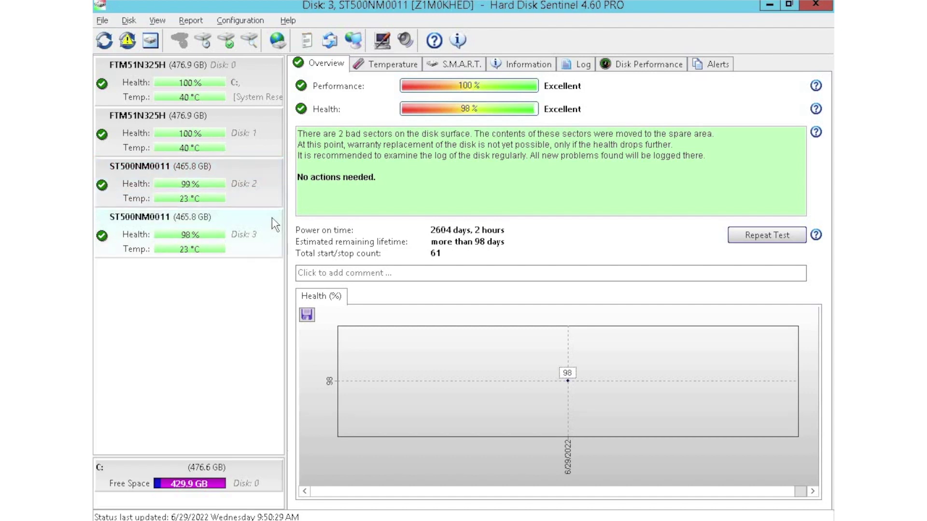